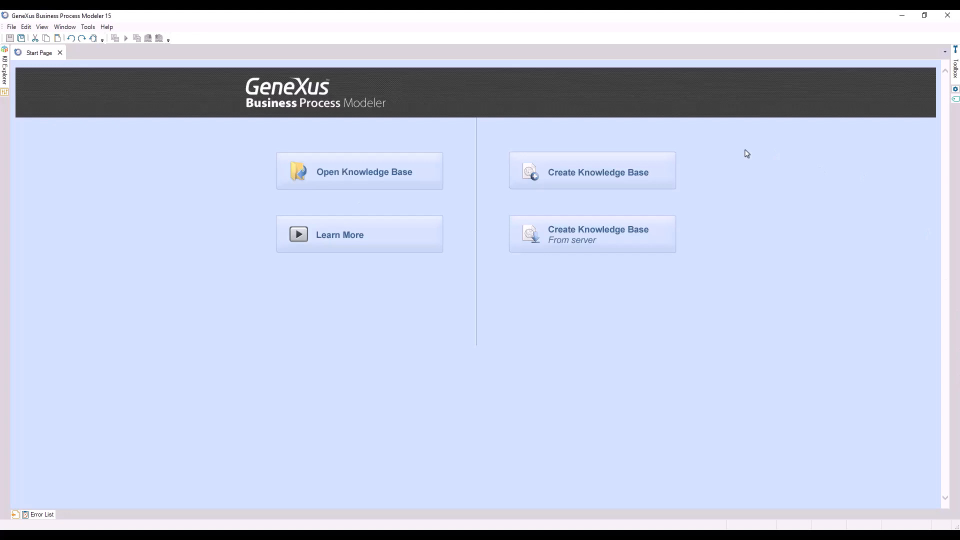
Step: Create a new knowledge base named GXBPMSuiteCourse, keeping the proposed directory and prototyping environment
left_click(613, 169)
type("GXBPMSuiteCourse")
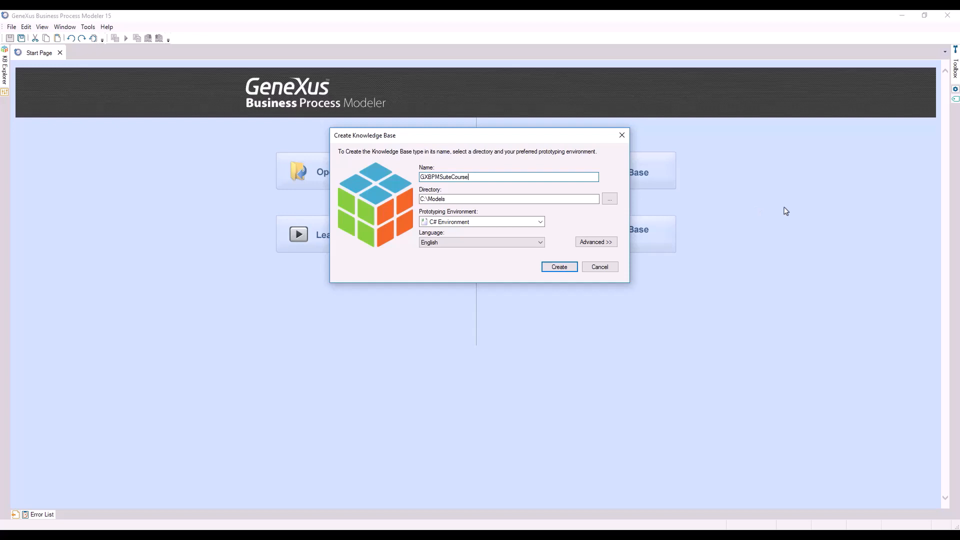
key("Return")
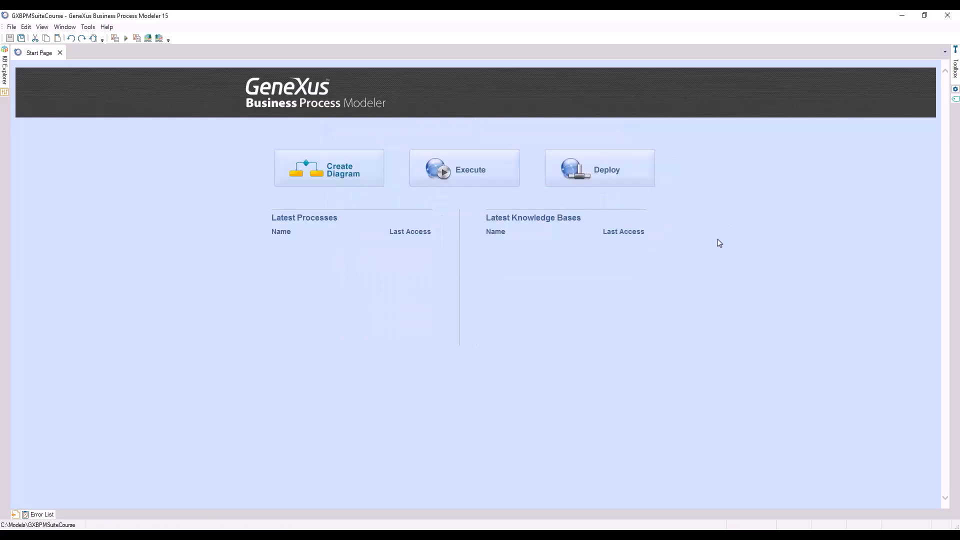
Step: Create a Business Process Diagram named FlightTicketReservation in the knowledge base
left_click(354, 187)
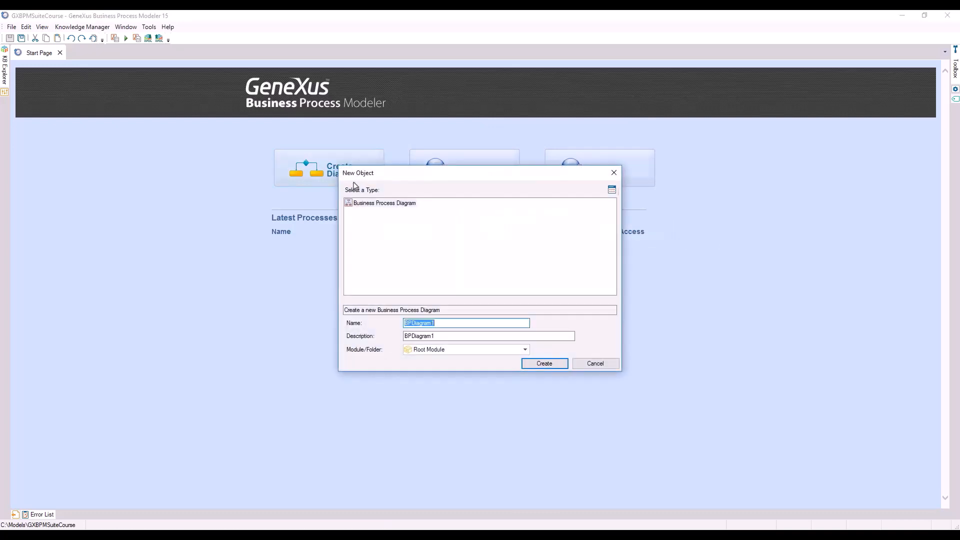
type("FlightTicketReservation")
key("Return")
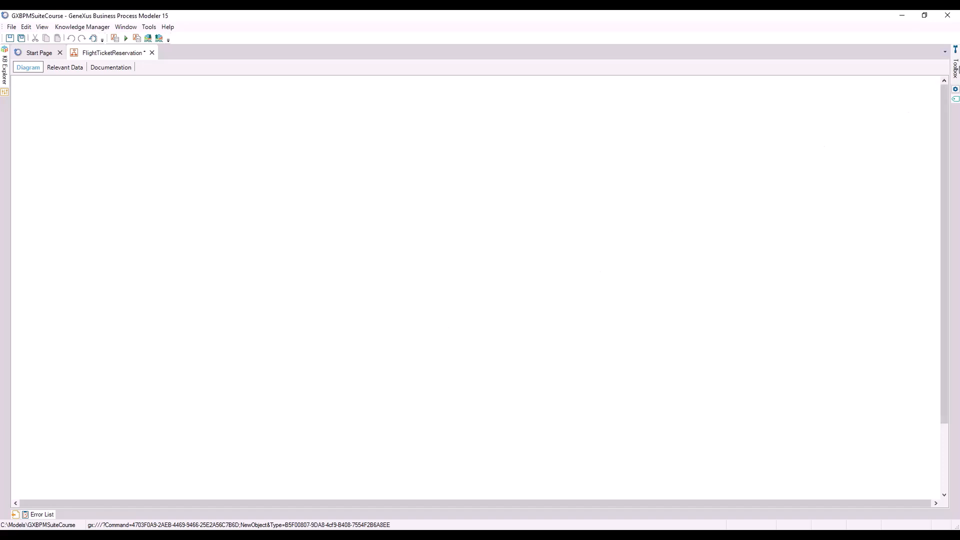
Step: Keep the Toolbox displayed beside the diagram and expand its Subprocesses and Gateways groups
mouse_move(955, 70)
left_click(930, 51)
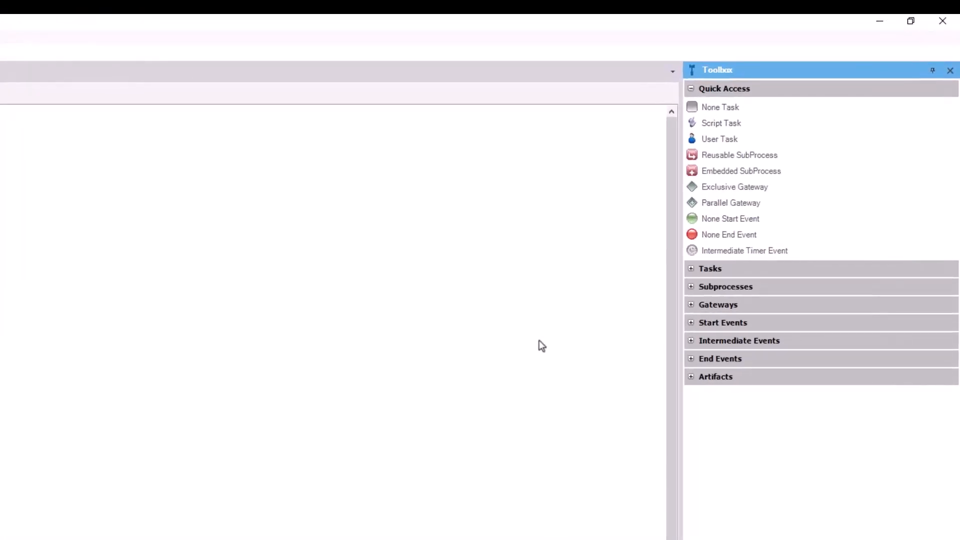
left_click(693, 310)
left_click(691, 290)
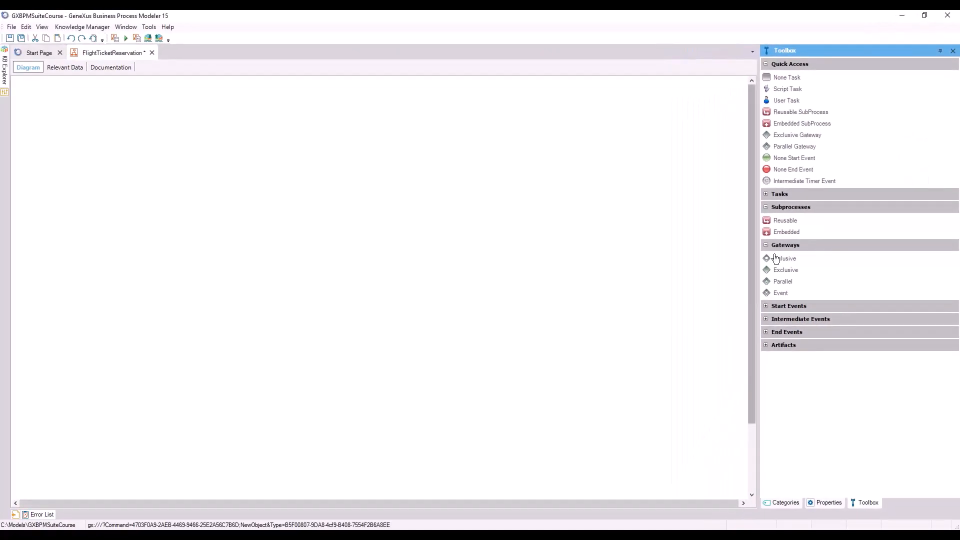
left_click(656, 443)
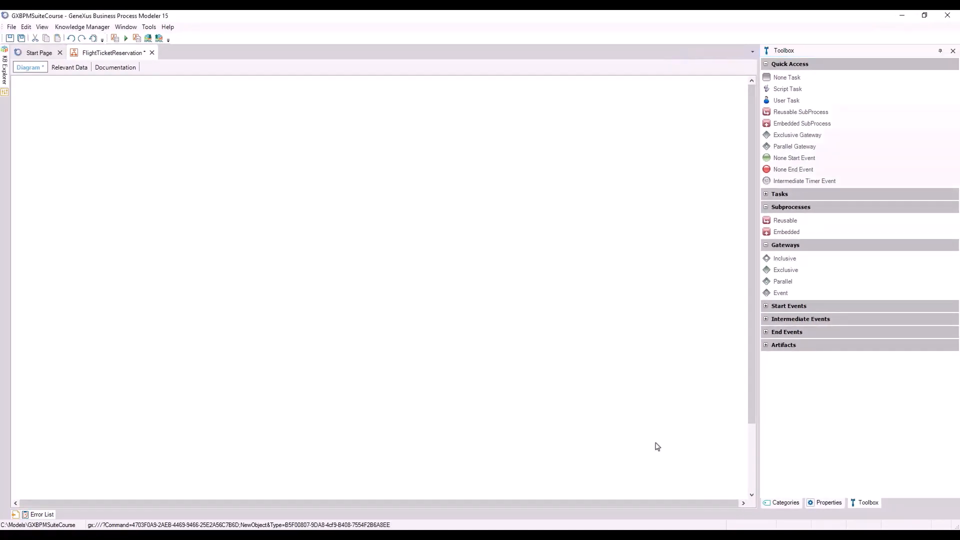
Step: Place a None Start Event near the diagram's upper-left corner and expand the Start Events group of the Toolbox
left_click_drag(774, 161, 90, 104)
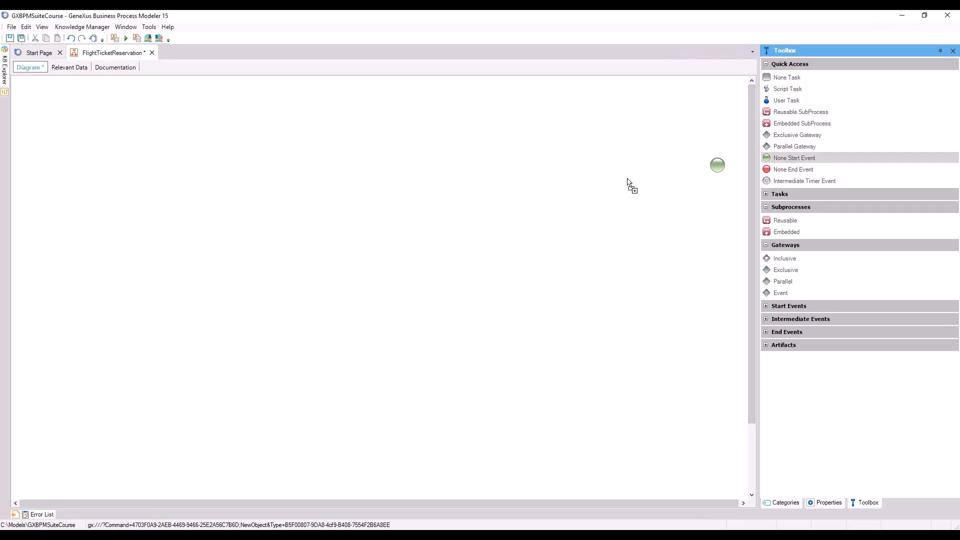
left_click_drag(144, 167, 144, 168)
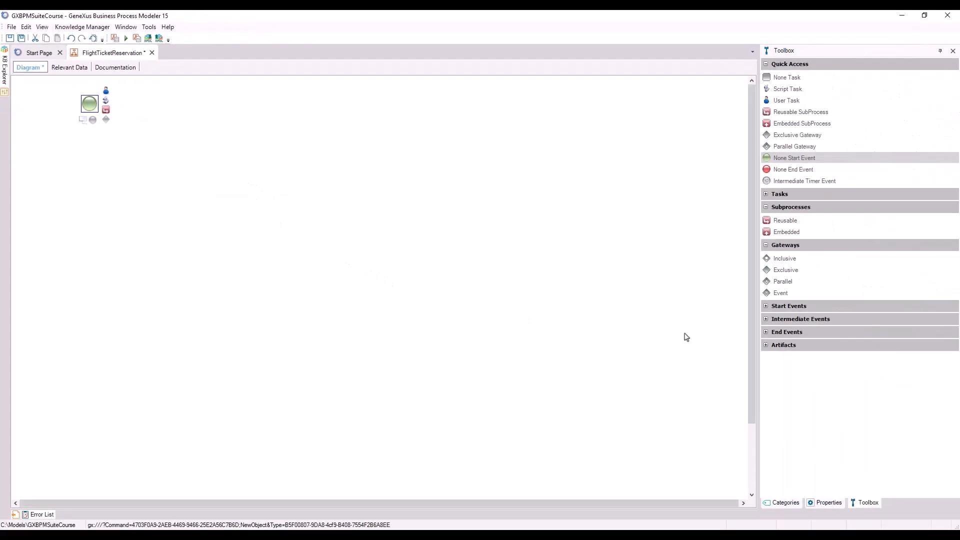
left_click(766, 305)
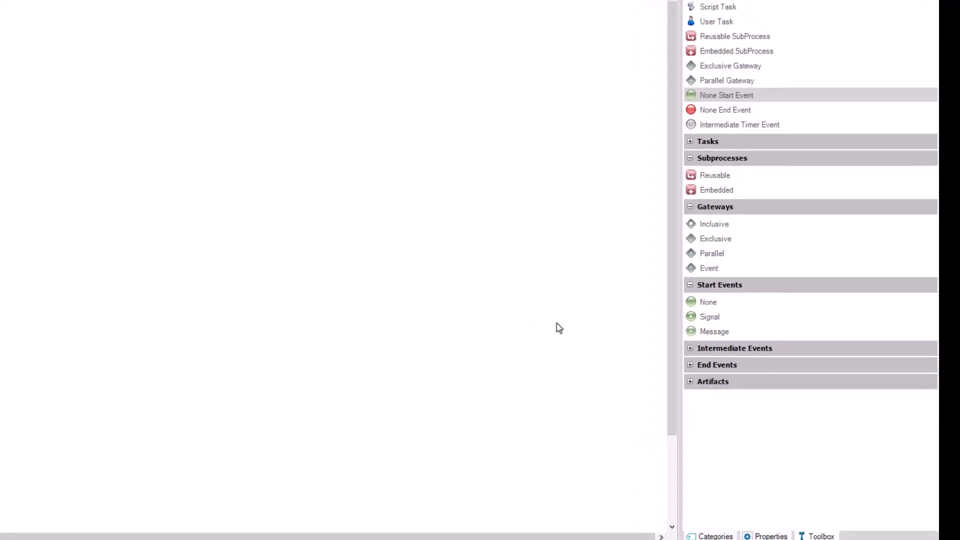
left_click(31, 91)
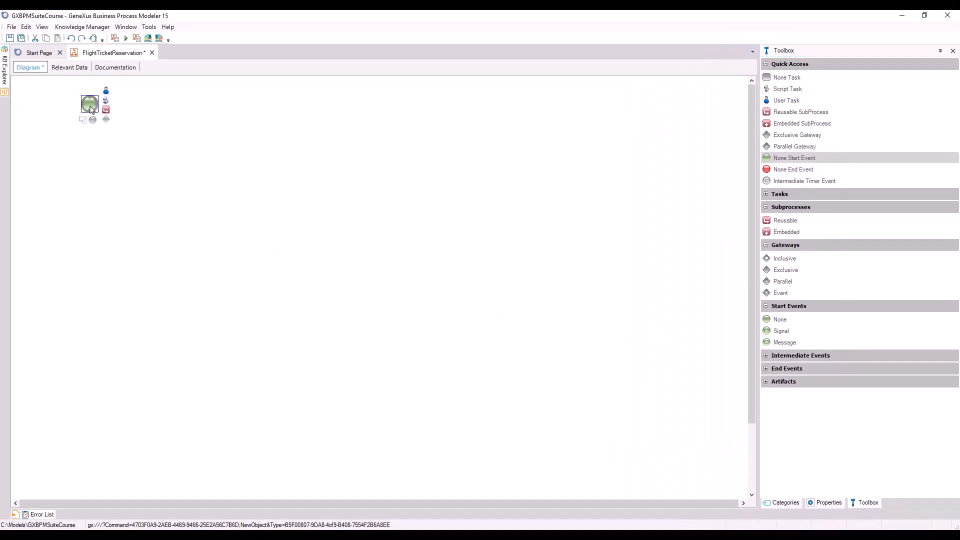
Step: Name the start event "New reservation request" and move its label to the left of the symbol
left_click(90, 110)
type("New reservation request")
left_click(76, 145)
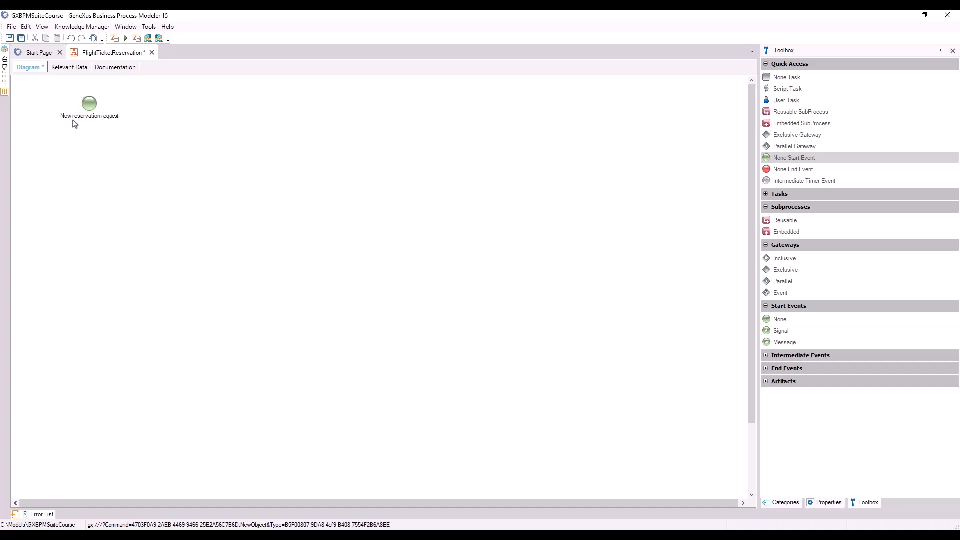
left_click_drag(74, 120, 36, 106)
left_click(127, 161)
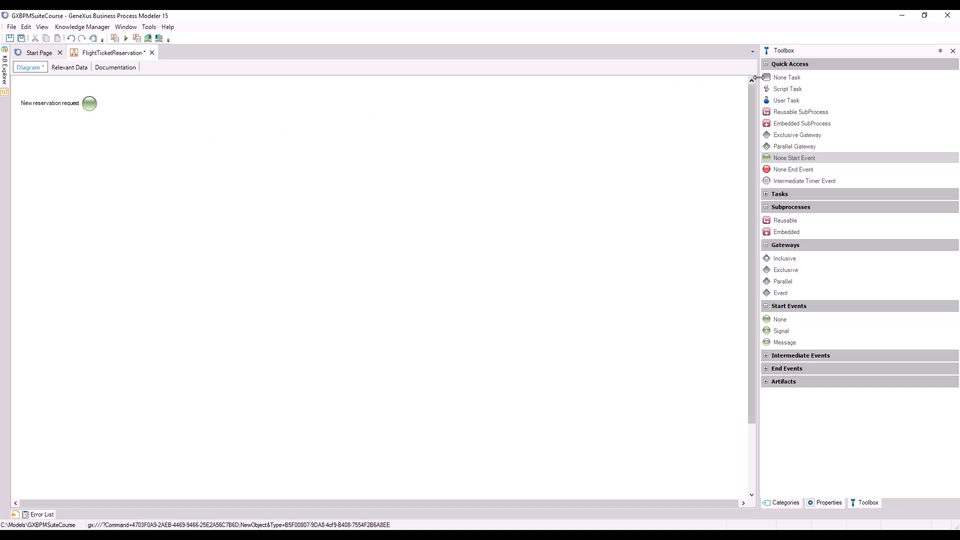
Step: Add a None Task to the right of the start event and name it "Ticket Reservation"
left_click_drag(783, 77, 167, 120)
type("Ticket")
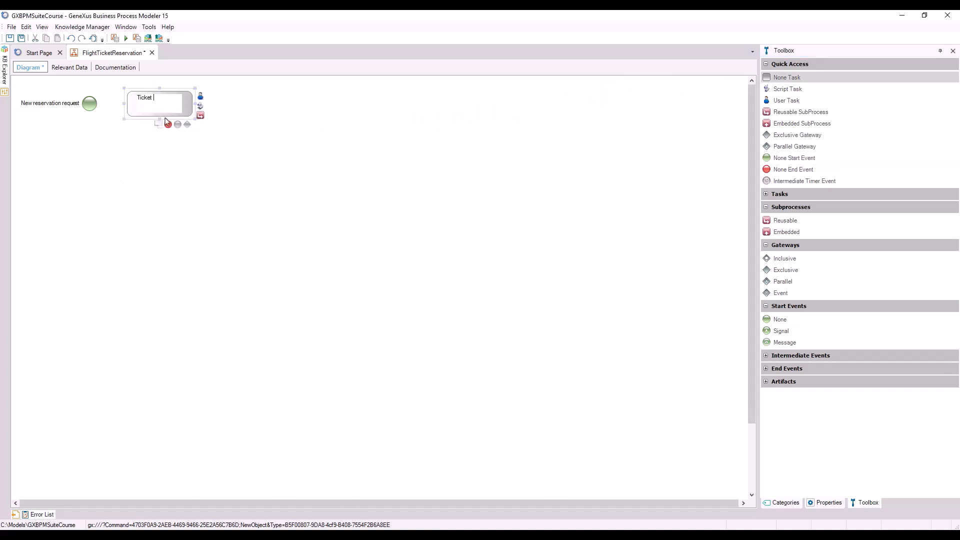
type(" Reservation")
left_click(210, 153)
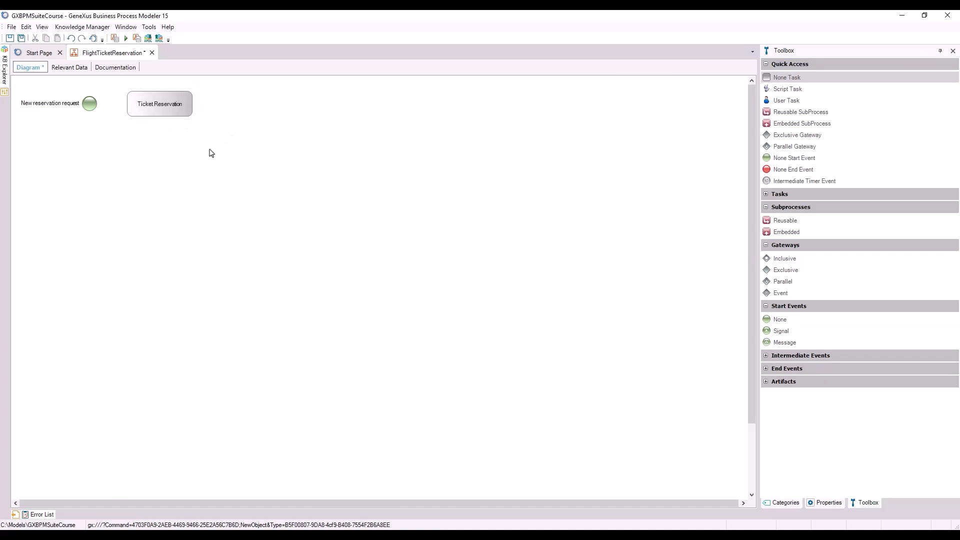
Step: Set the Ticket Reservation task's type to User and connect the start event to it
left_click(826, 503)
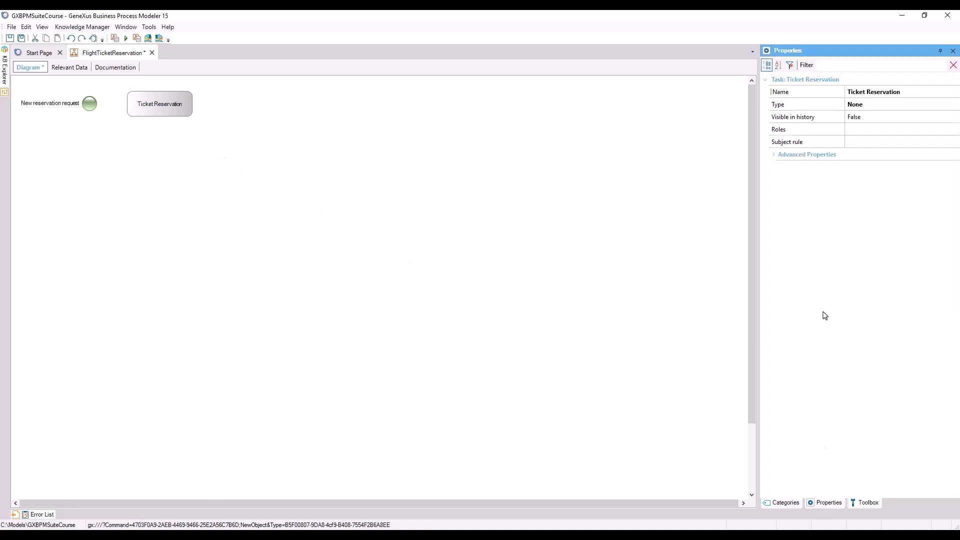
left_click(929, 110)
left_click(956, 104)
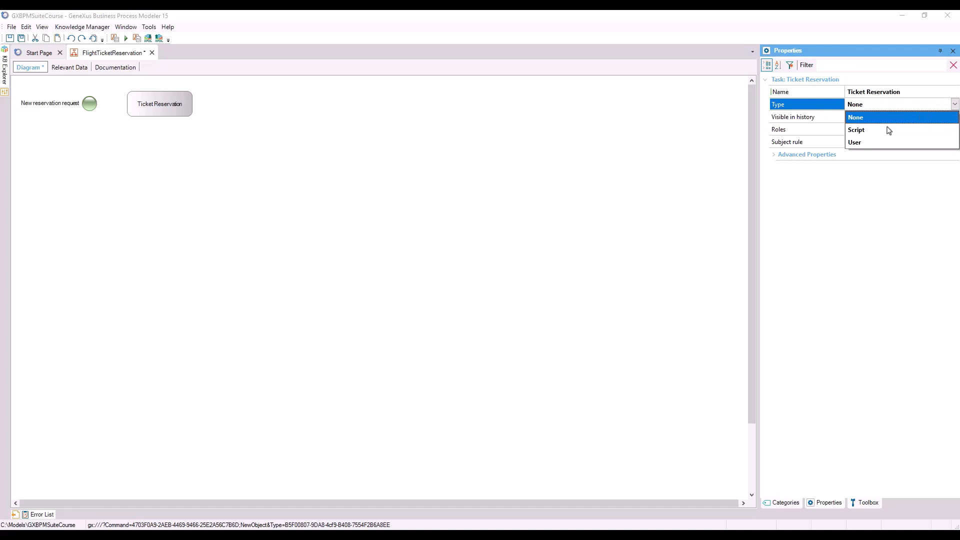
left_click(862, 142)
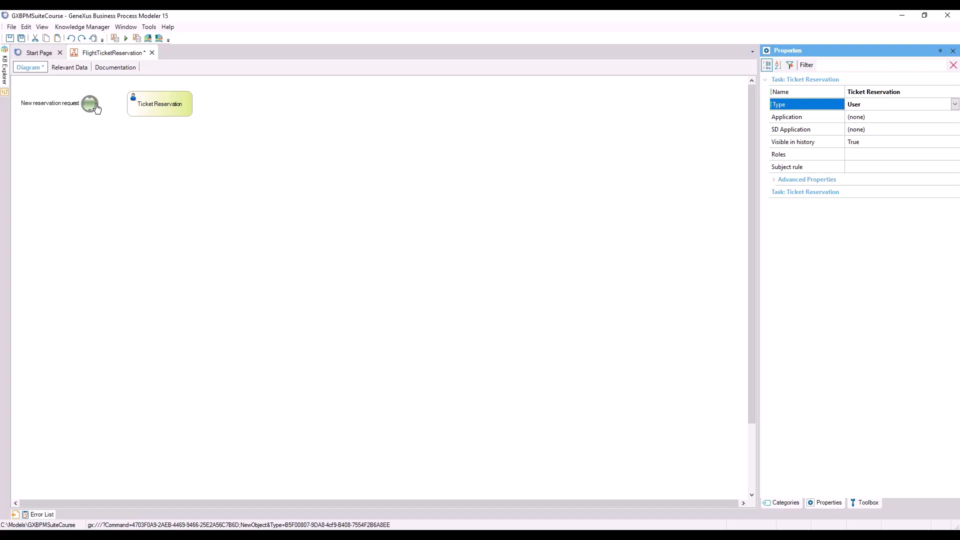
left_click_drag(96, 109, 129, 105)
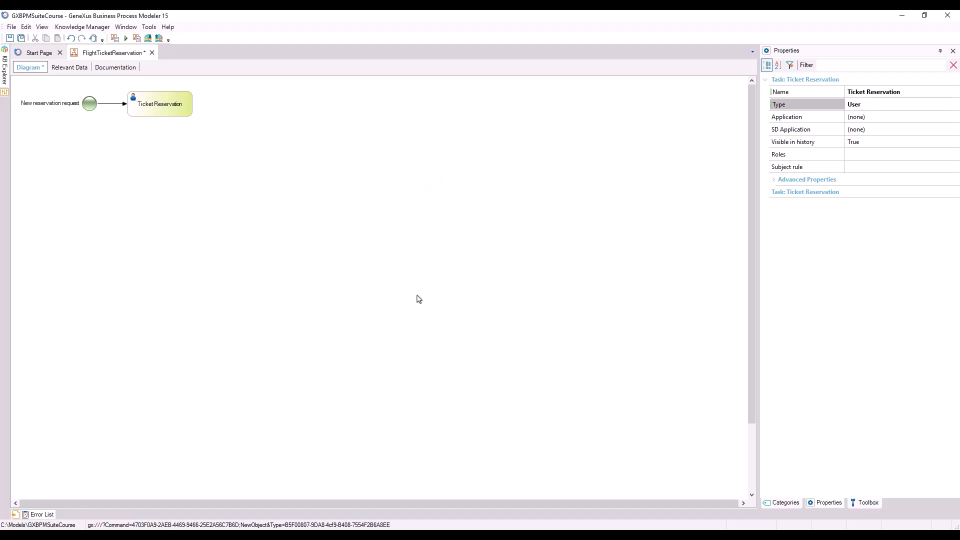
Step: Add an Exclusive Gateway linked below Ticket Reservation and name it "Is the passenger a customer?"
left_click(866, 504)
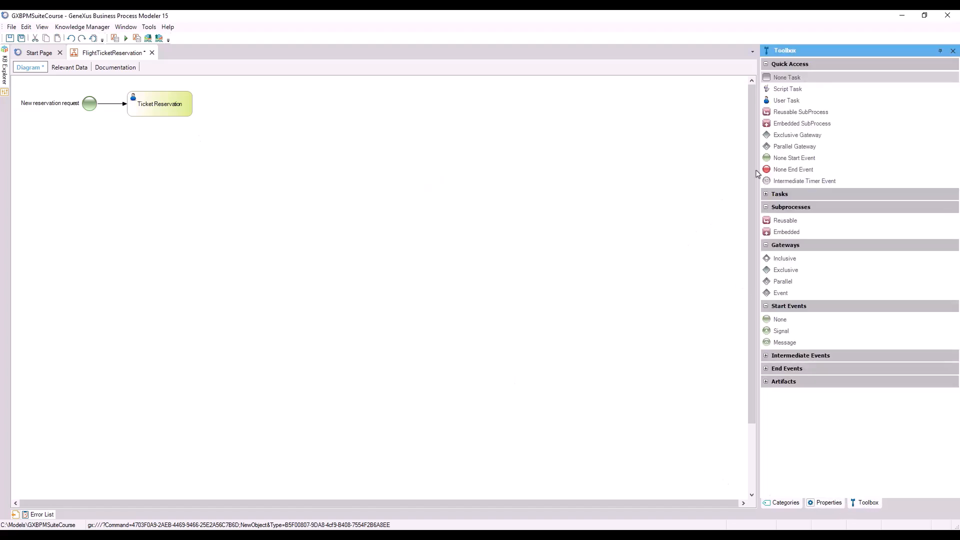
left_click_drag(784, 137, 160, 147)
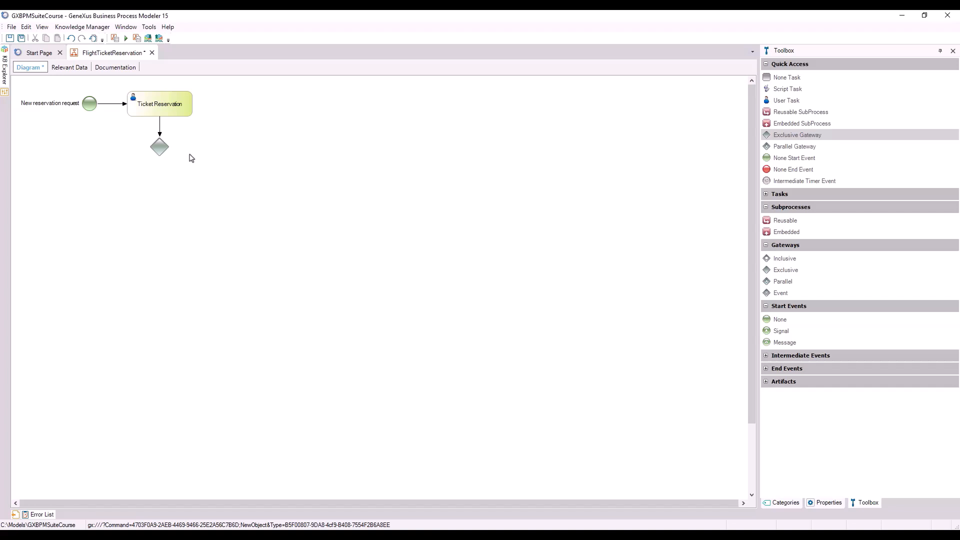
left_click(161, 154)
double_click(160, 153)
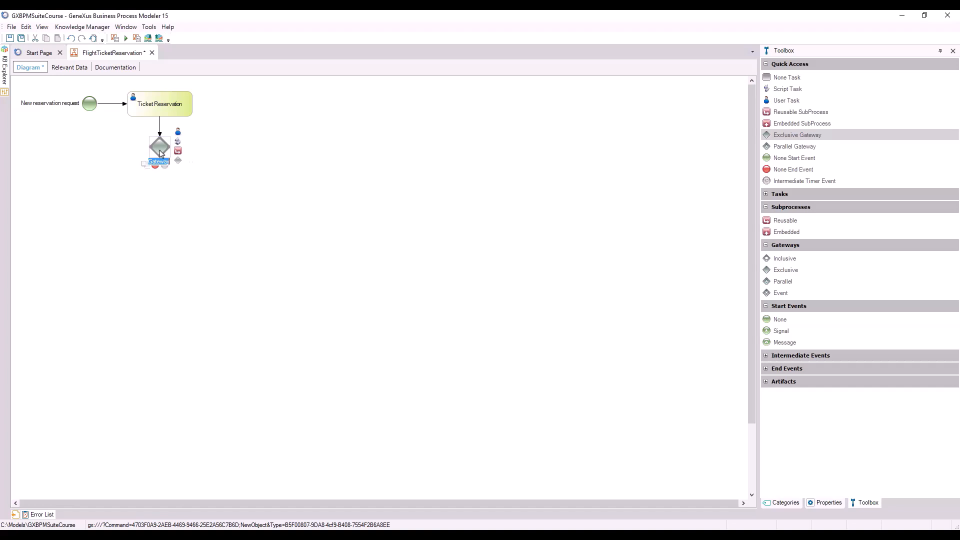
type("Is the passenger a customer?")
key("Return")
Step: Move the "Is the passenger a customer?" label to the left of its gateway symbol
left_click(132, 164)
left_click_drag(131, 164, 86, 150)
left_click(188, 187)
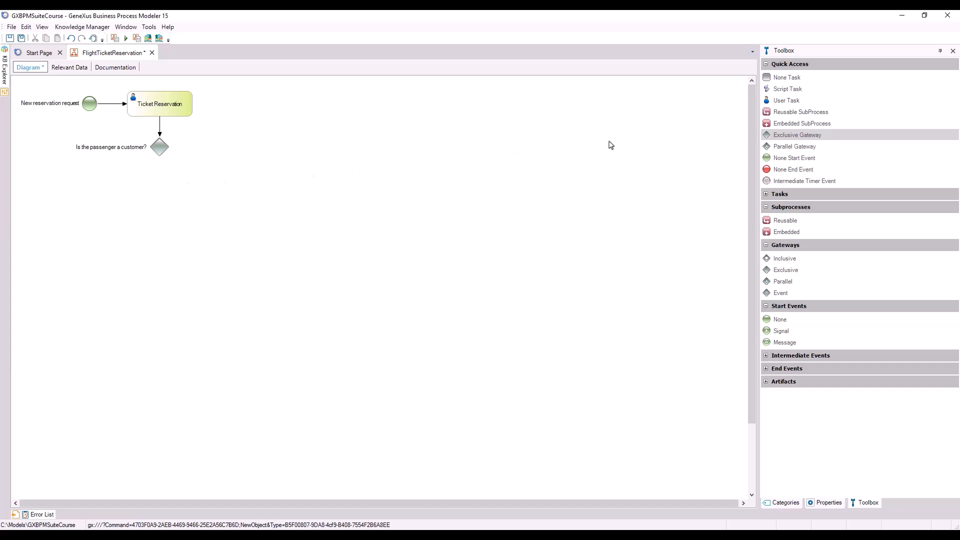
Step: Add a User Task to the right of the customer gateway and name it "Record Customer"
left_click_drag(378, 142, 218, 148)
type("Record Customer")
left_click(208, 188)
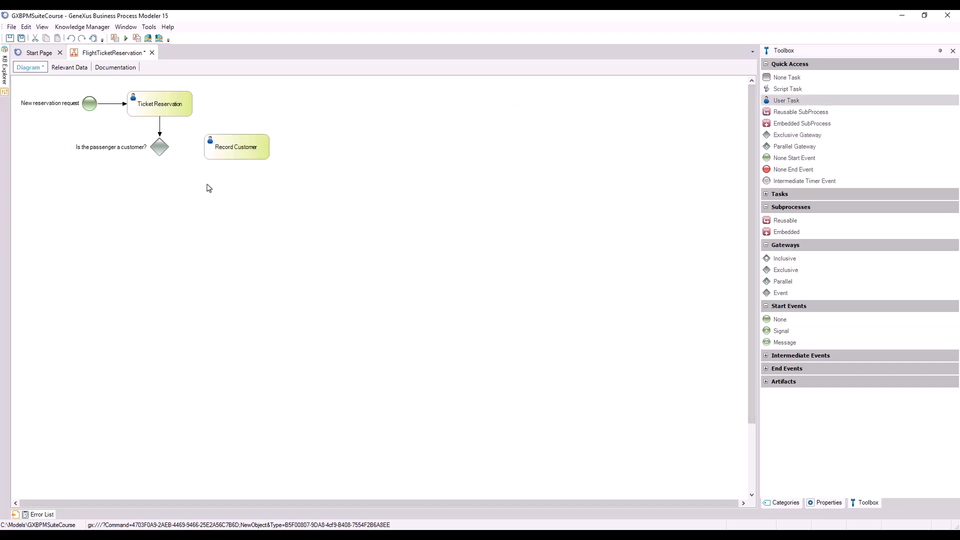
Step: Connect the customer gateway to Record Customer with a sequence flow labelled "No"
left_click_drag(168, 152, 208, 148)
left_click(184, 147)
type("No")
left_click(196, 169)
Step: Add a Script Task named "Associate Customer with Reservation" well below Record Customer, and connect Record Customer to it
left_click_drag(780, 95, 240, 306)
type("Associate Customer with ")
type("Reservation")
key("Return")
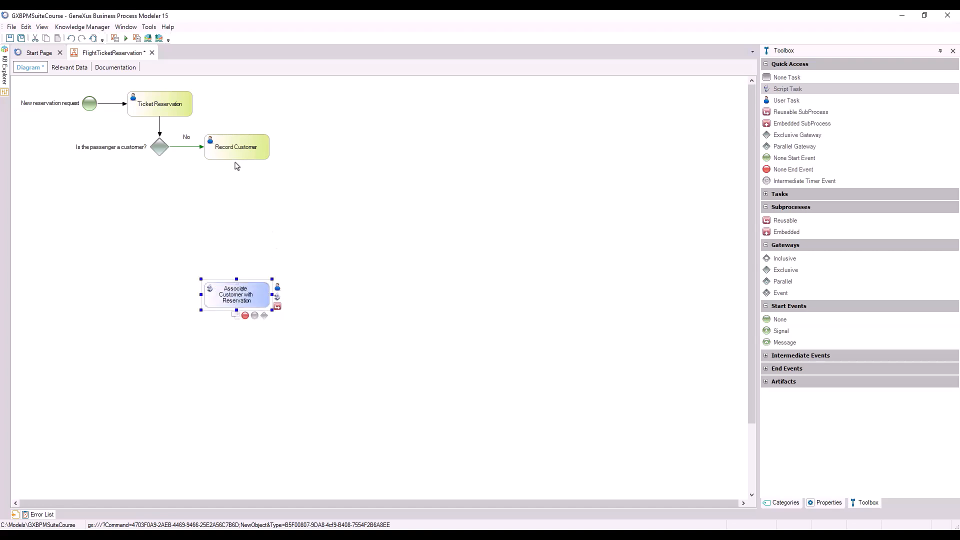
left_click_drag(238, 159, 237, 283)
left_click(338, 291)
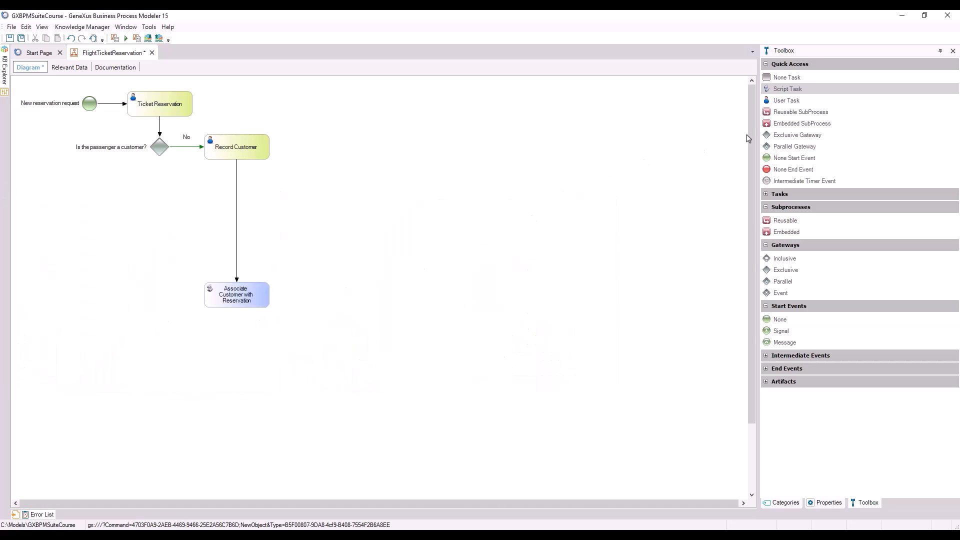
Step: Add an Embedded SubProcess to the left of Associate Customer with Reservation and name it "Validate Reservation"
left_click_drag(782, 125, 153, 294)
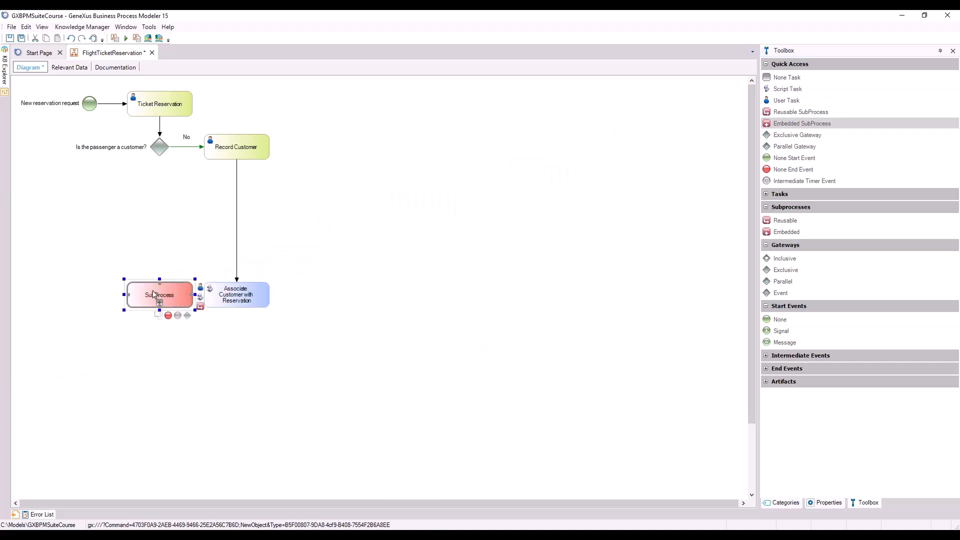
type("Validate Reservation")
left_click(179, 350)
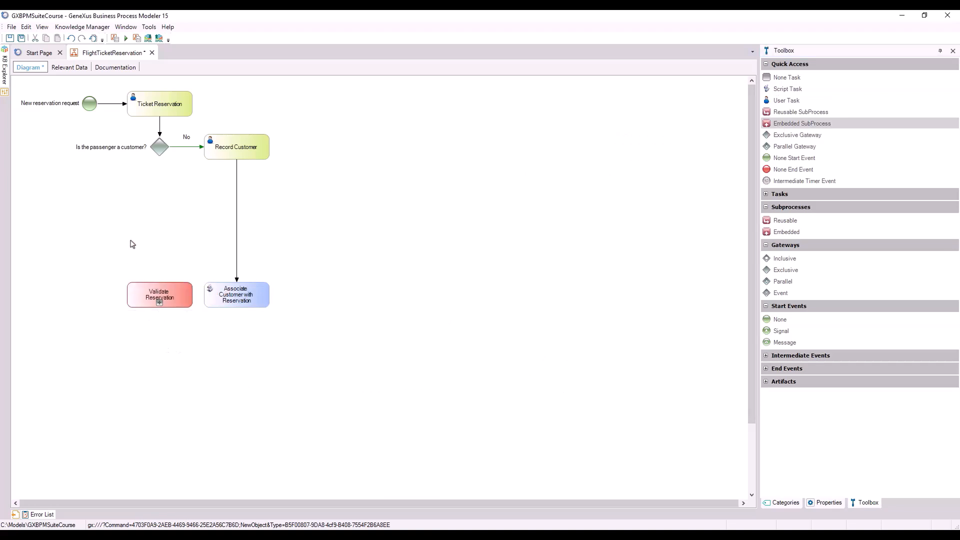
Step: Connect the customer gateway to Validate Reservation with a flow labelled "Yes", placing the label left of the line
left_click_drag(161, 159, 160, 284)
type("Yes")
left_click_drag(161, 210, 150, 213)
Step: Set the "Yes" flow's condition type to Default, and connect Associate Customer with Reservation to Validate Reservation
left_click(160, 197)
left_click(826, 503)
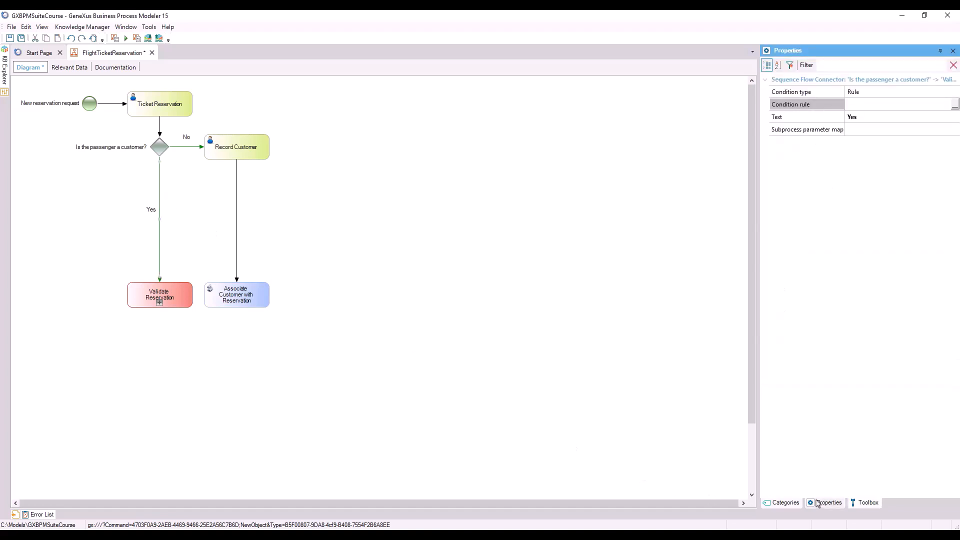
left_click(930, 91)
left_click(955, 92)
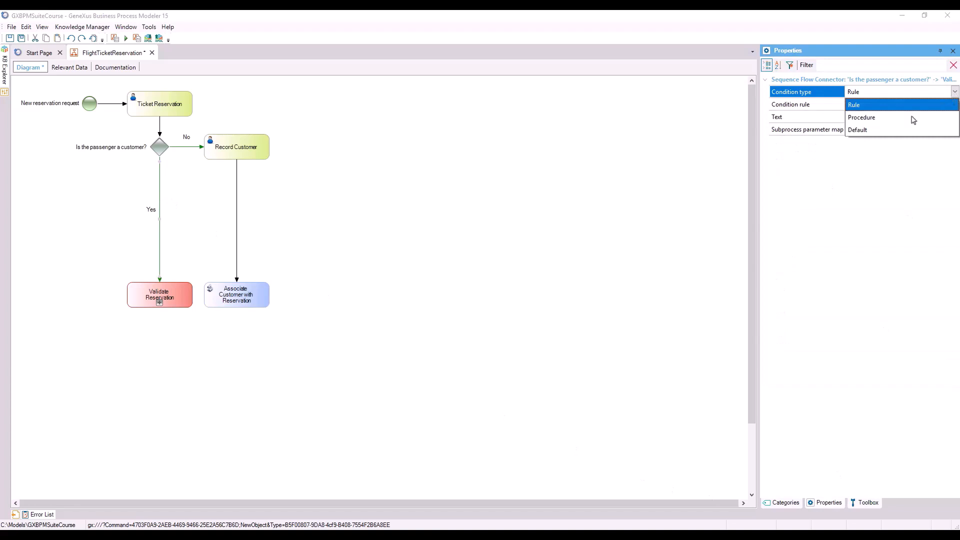
left_click(865, 130)
left_click(403, 296)
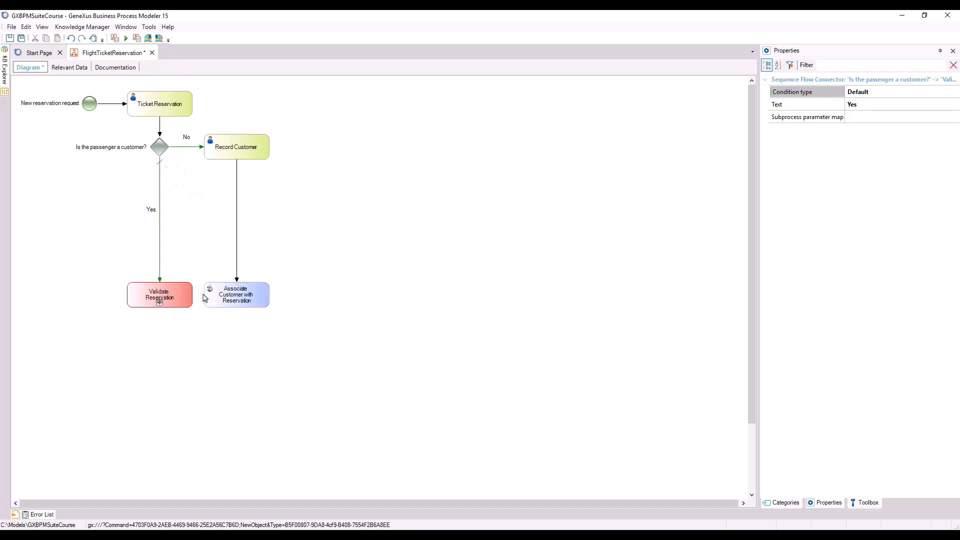
left_click_drag(205, 298, 190, 297)
Step: Add an Exclusive Gateway linked below Validate Reservation, named "Is the reservation valid?", with its label at the symbol's upper left
left_click(865, 504)
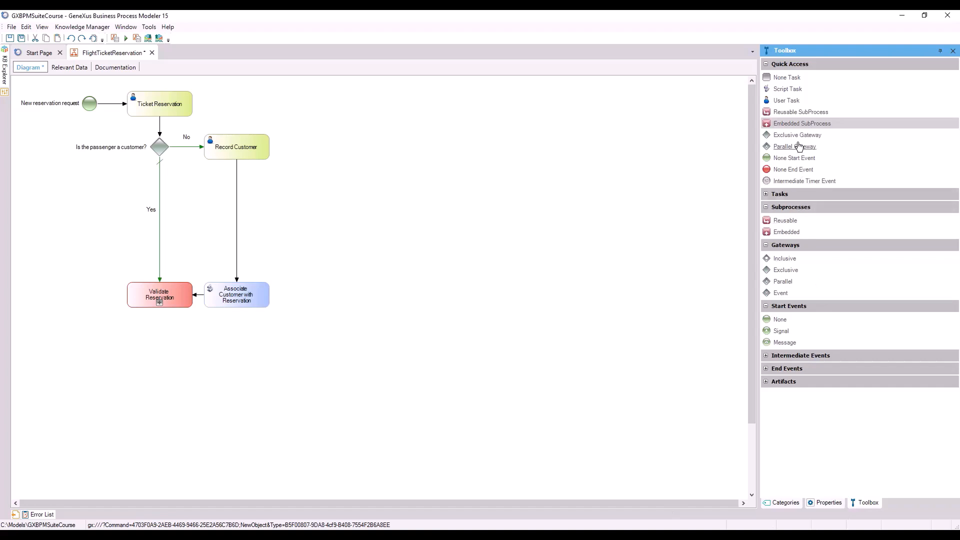
left_click_drag(798, 138, 157, 338)
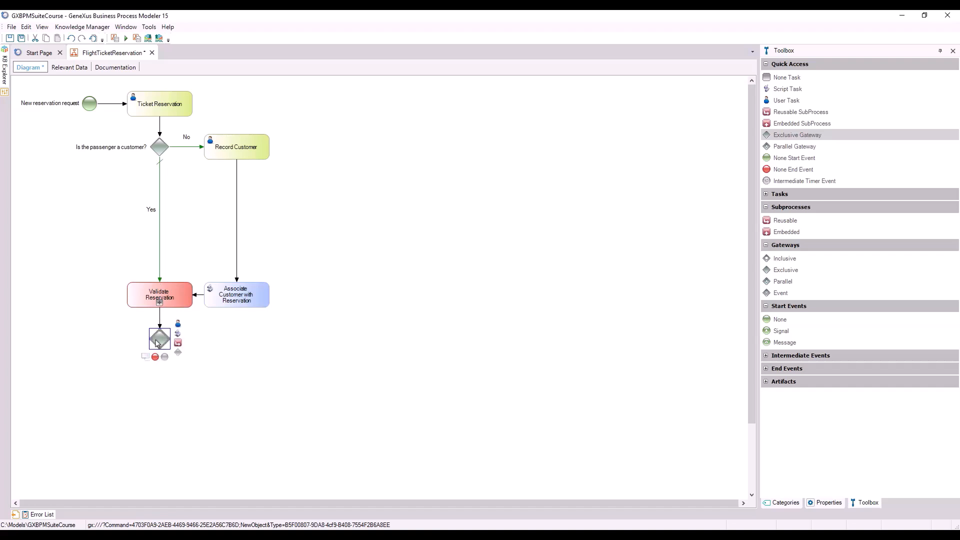
double_click(157, 342)
type("Is the reservation valid?")
key("Return")
left_click_drag(133, 356, 99, 334)
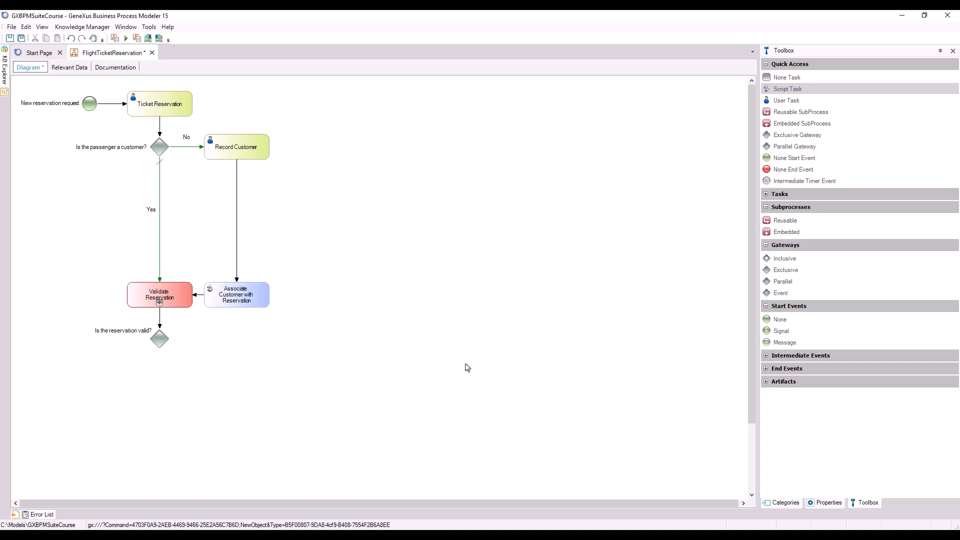
Step: Add a Script Task named "Notify customer of authorization" below the "Is the reservation valid?" gateway and connect the gateway to it
left_click_drag(787, 89, 161, 382)
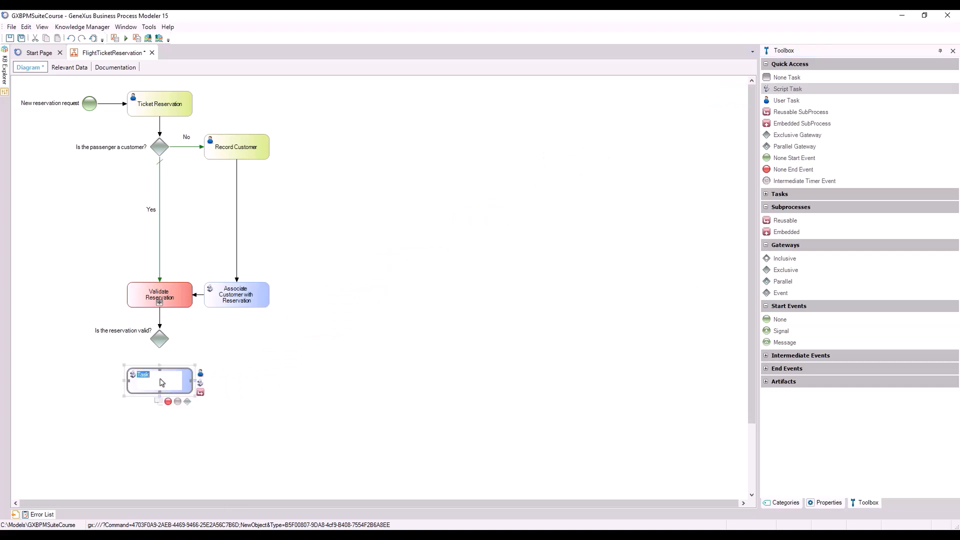
type("Notify customer of authorization")
left_click(163, 360)
left_click_drag(160, 346, 161, 372)
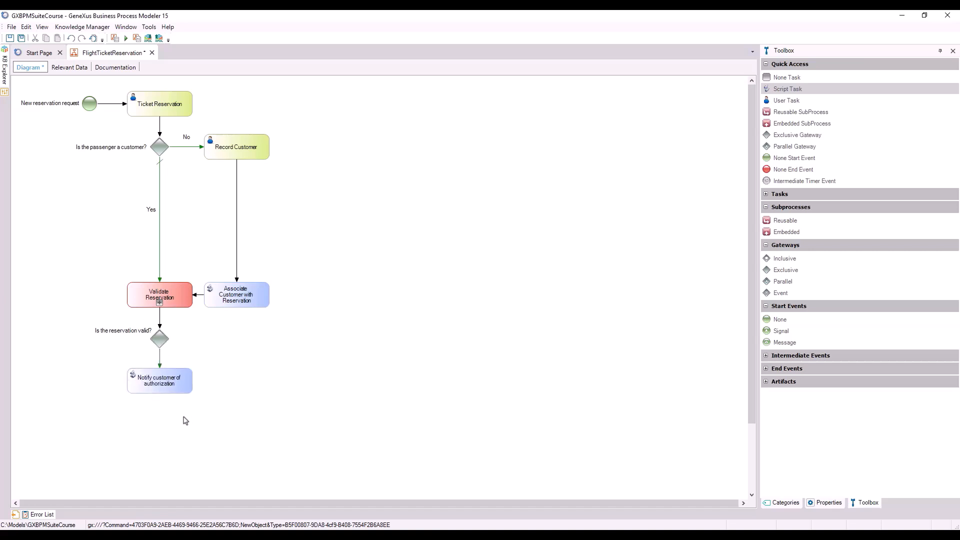
Step: Set the condition type of the flow to Notify customer of authorization to Default and label it "Yes", right of the line
left_click(159, 356)
left_click(828, 503)
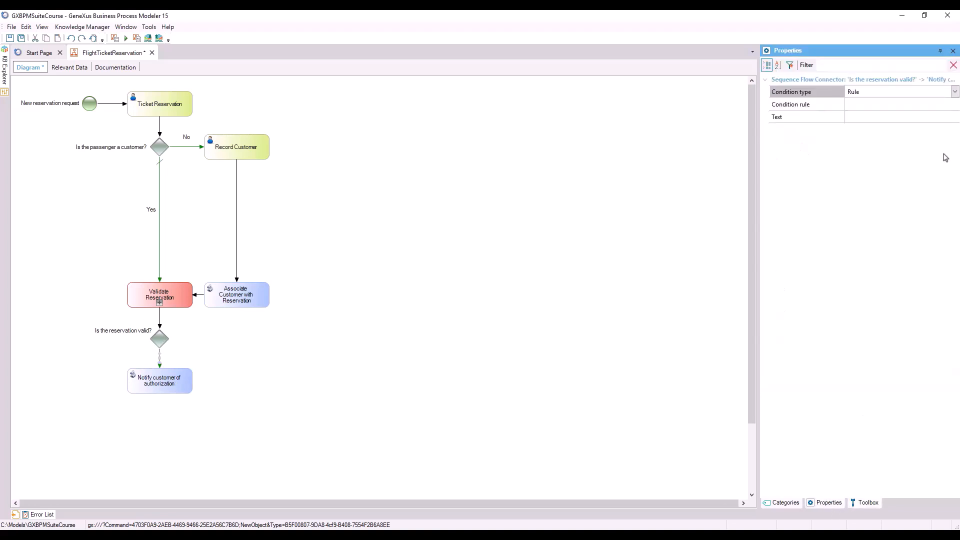
left_click(955, 92)
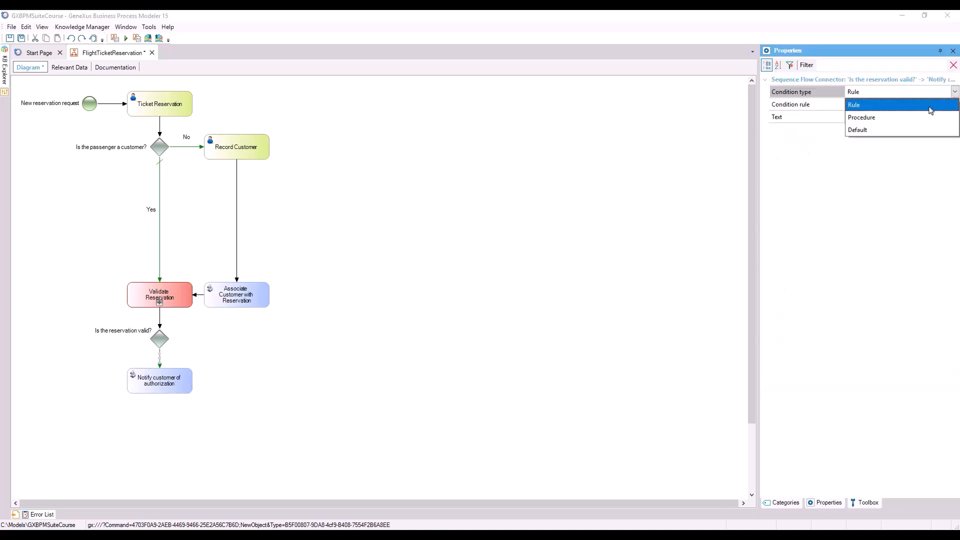
left_click(866, 130)
left_click(162, 354)
left_click_drag(163, 354, 173, 360)
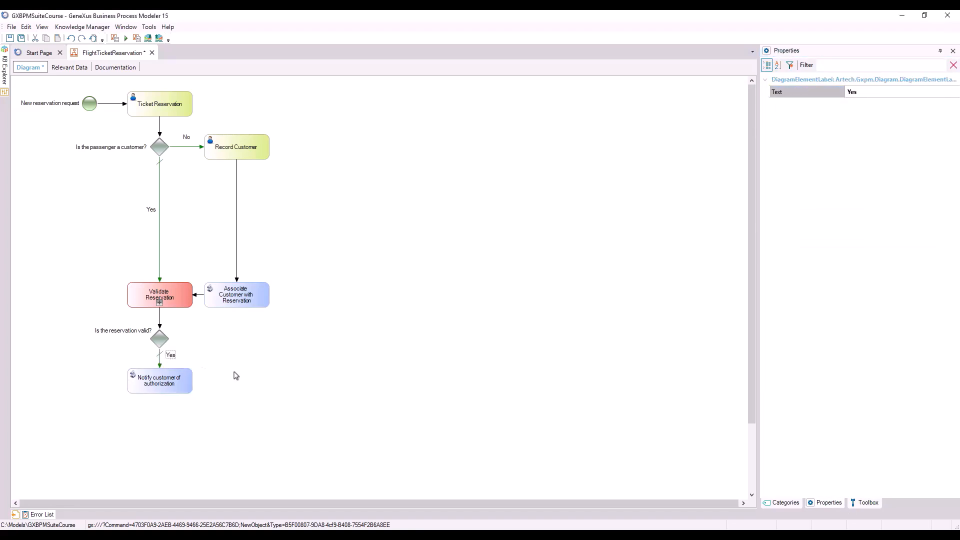
Step: Add a None End Event linked below Notify customer of authorization and name it "Valid reservation"
left_click(865, 503)
left_click_drag(788, 170, 160, 419)
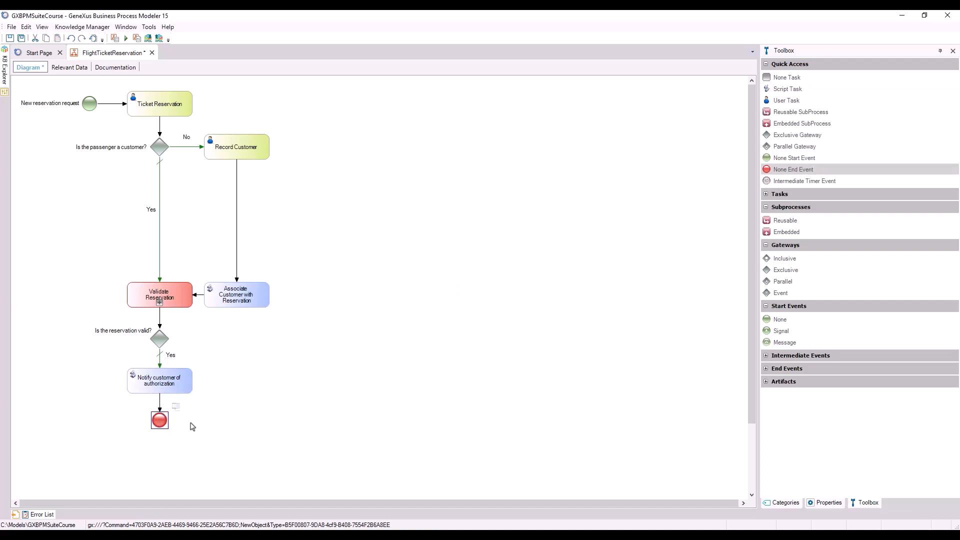
double_click(160, 421)
type("Valid reservation")
left_click(265, 446)
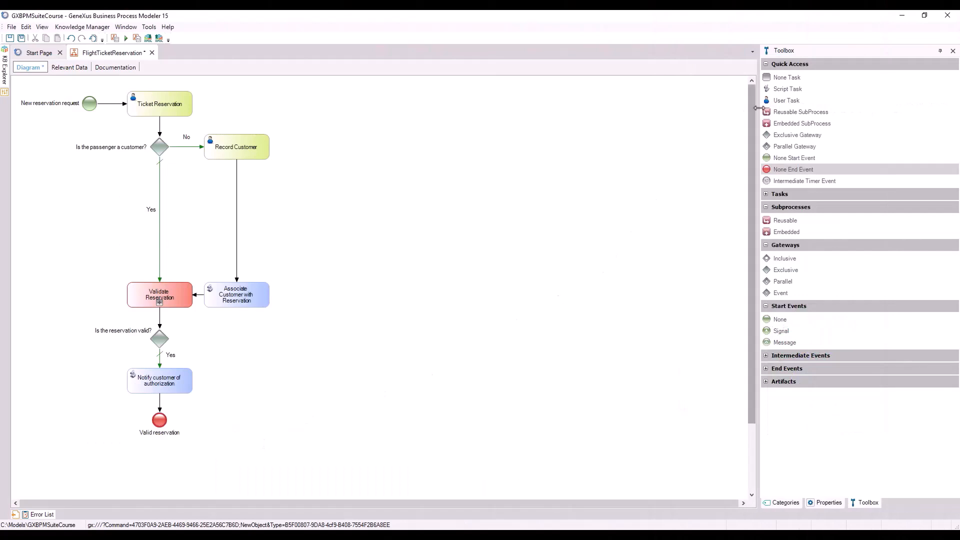
Step: Add a User Task named "Notify about rejection and check follow-up" to the lower right of Record Customer
left_click_drag(785, 107, 312, 197)
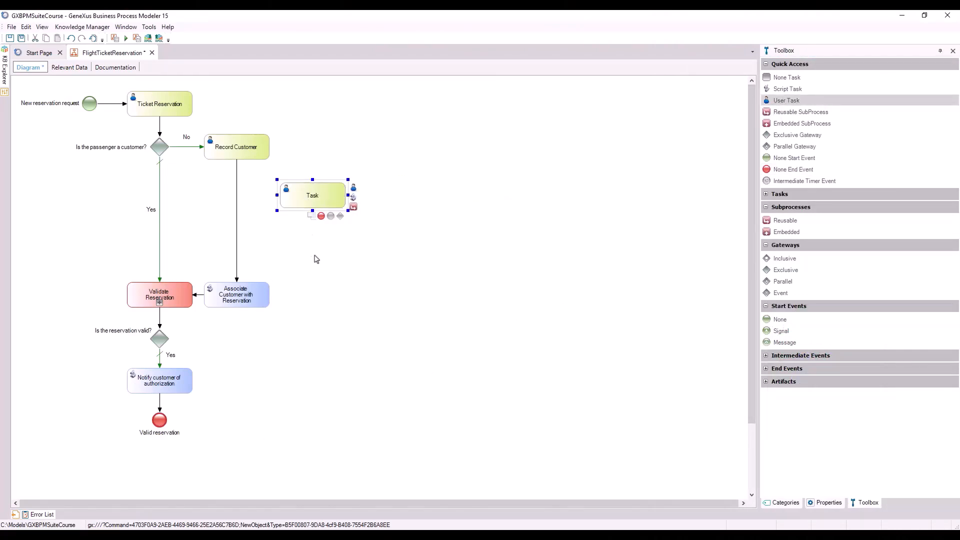
type("Notify about rejection and check follow-up")
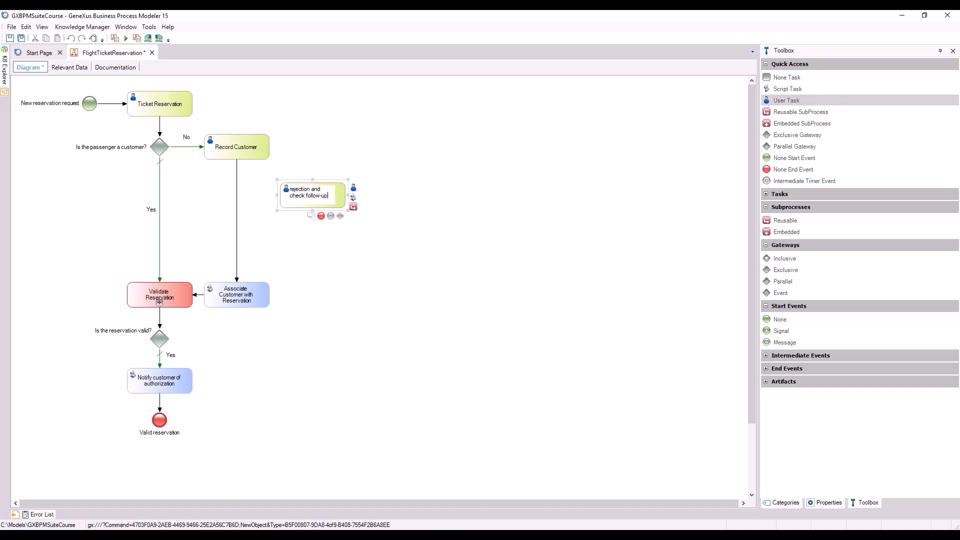
key("Return")
left_click(338, 261)
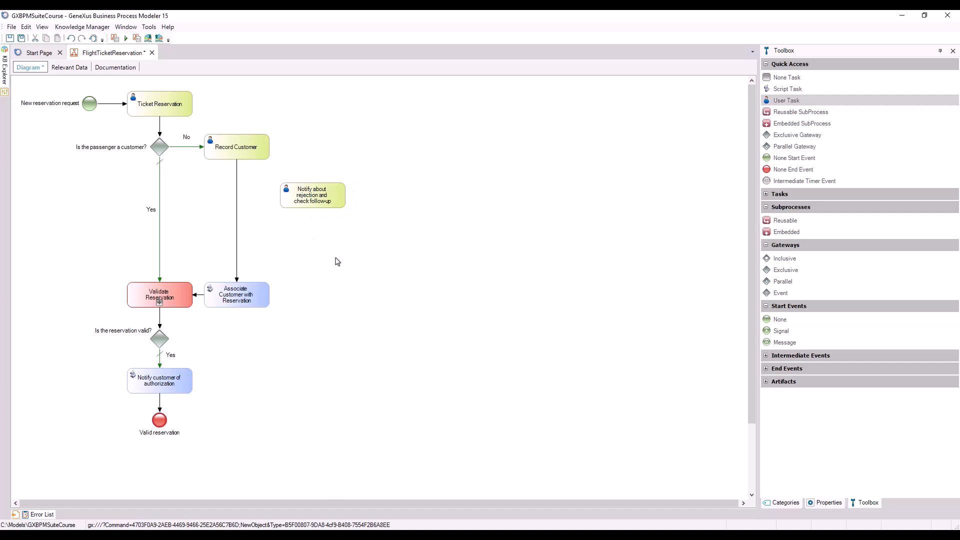
Step: Connect the "Is the reservation valid?" gateway to the rejection task with a flow labelled "No", placing the label near the gateway
left_click_drag(170, 342, 313, 198)
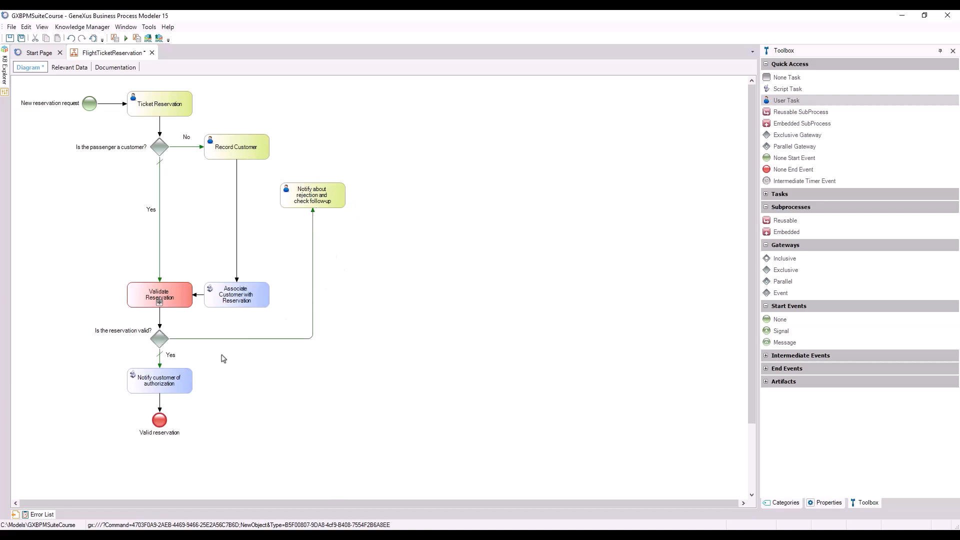
double_click(201, 340)
type("No")
key("Return")
left_click_drag(313, 329, 195, 334)
Step: Add an Exclusive Gateway linked right of the rejection task, named "Do you want to make another reservation?", with its label at the symbol's upper right
left_click_drag(784, 141, 382, 196)
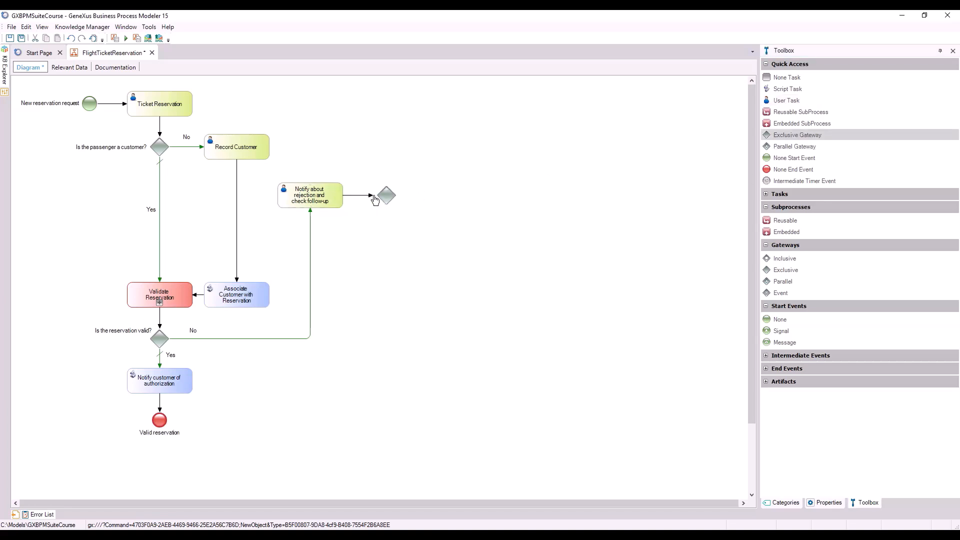
left_click(389, 200)
type("Do you want to make another reservation?")
left_click(401, 248)
left_click_drag(375, 215, 421, 188)
Step: Add a None End Event below the "Do you want to make another reservation?" gateway, connected by a flow labelled "No"
left_click_drag(793, 170, 383, 246)
left_click_drag(387, 209, 387, 240)
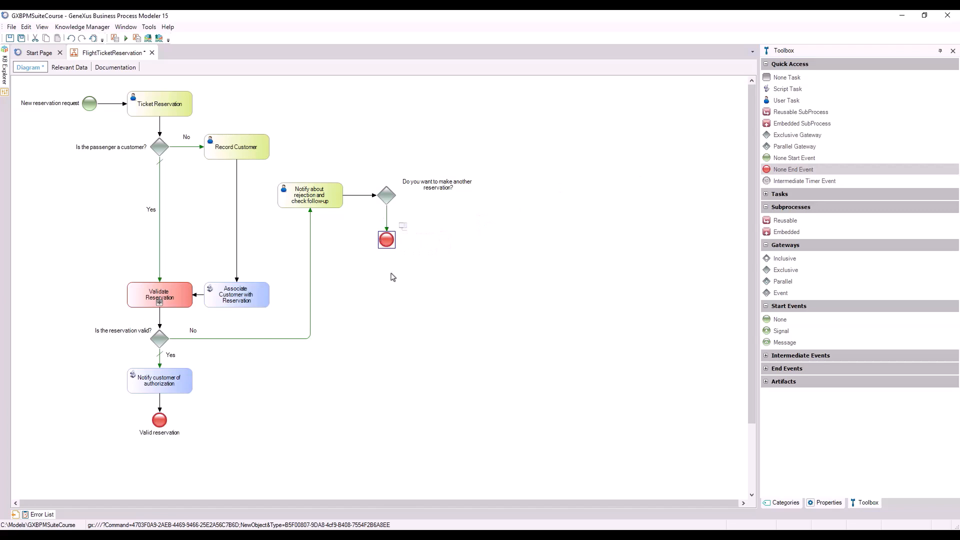
left_click(390, 216)
type("No")
Step: Set the condition type of the "No" flow leading to the new end event to Default
left_click(387, 219)
left_click(825, 503)
left_click(954, 92)
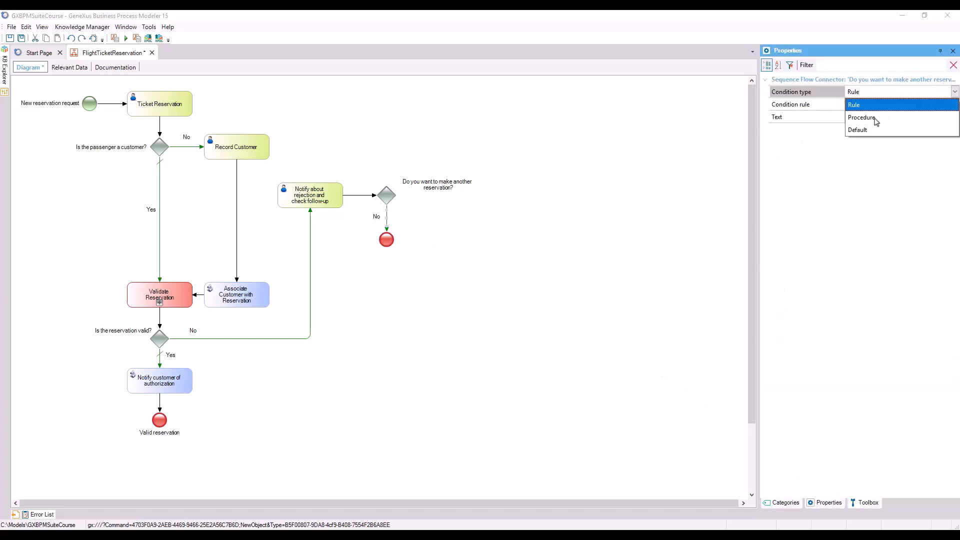
left_click(858, 130)
Step: Name the end event below the "Do you want to make another reservation?" gateway "Invalid reservation"
left_click(386, 240)
type("Invalid reservation")
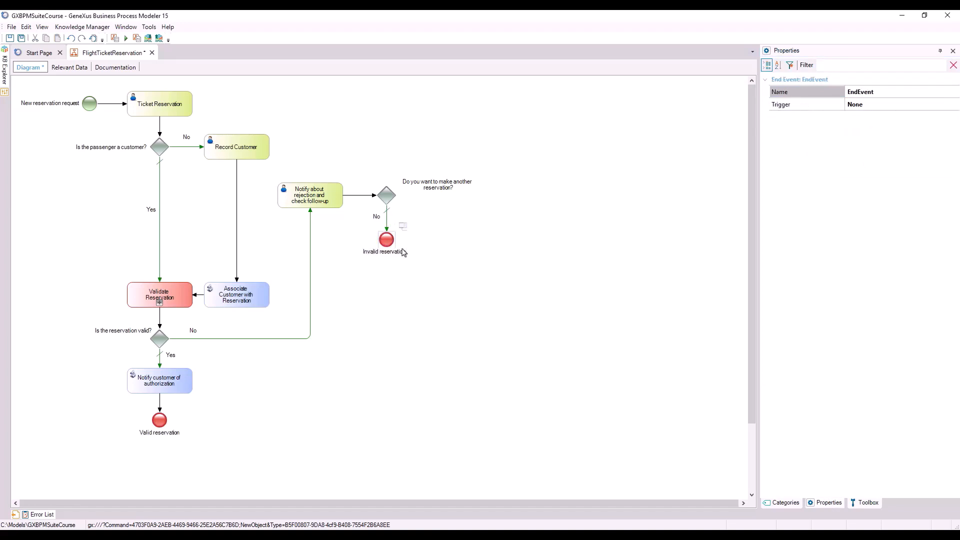
key("Return")
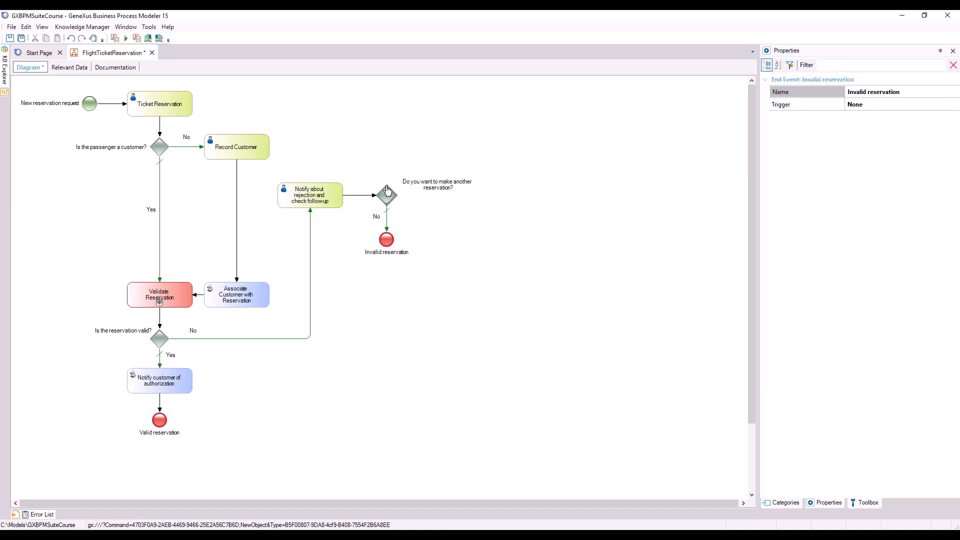
Step: Connect the "Do you want to make another reservation?" gateway back to Ticket Reservation with a flow labelled "Yes", its label just above the gateway
left_click_drag(388, 190, 213, 103)
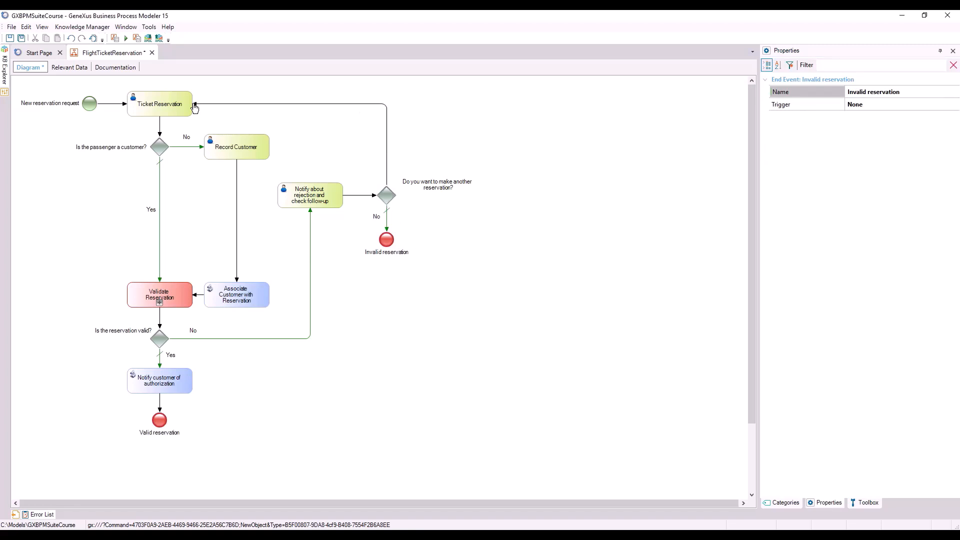
left_click(387, 149)
type("Yes")
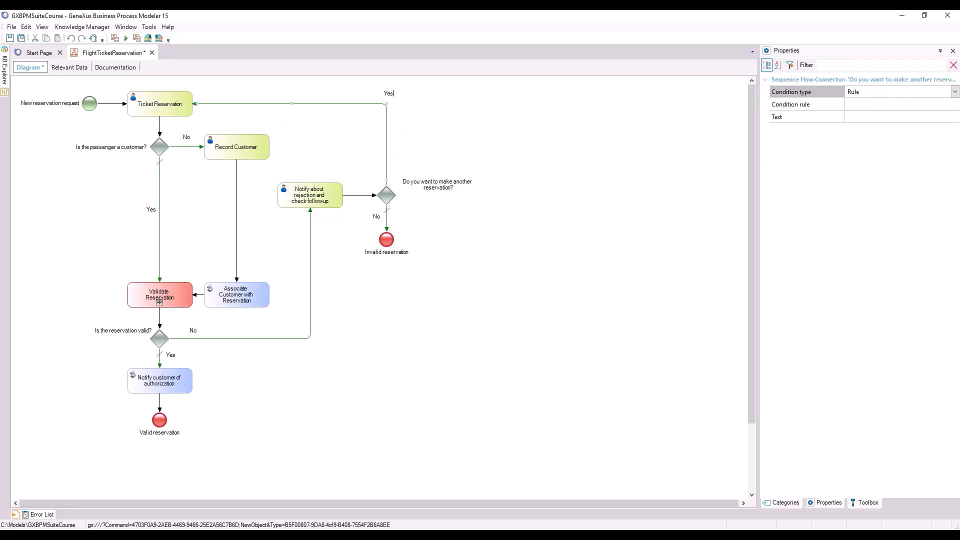
key("Return")
left_click_drag(388, 99, 380, 175)
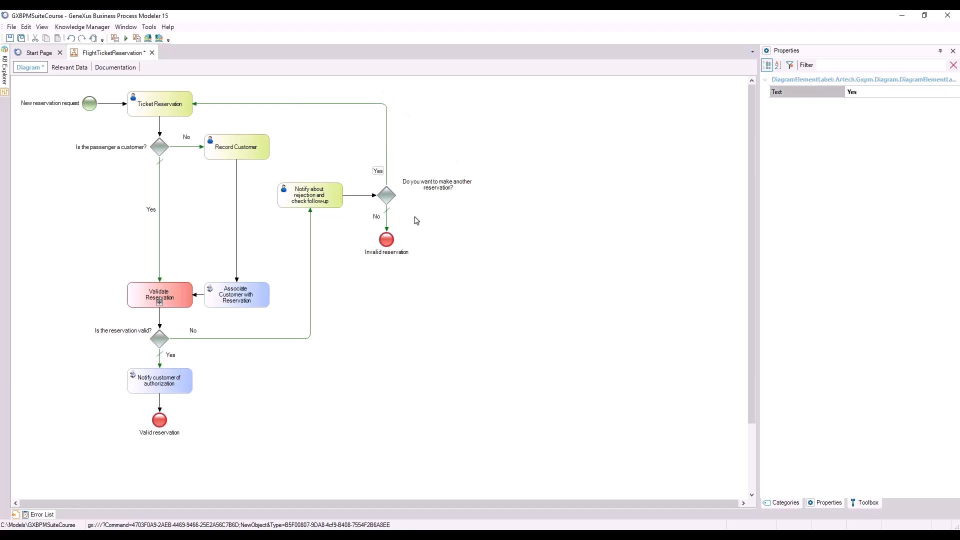
right_click(485, 275)
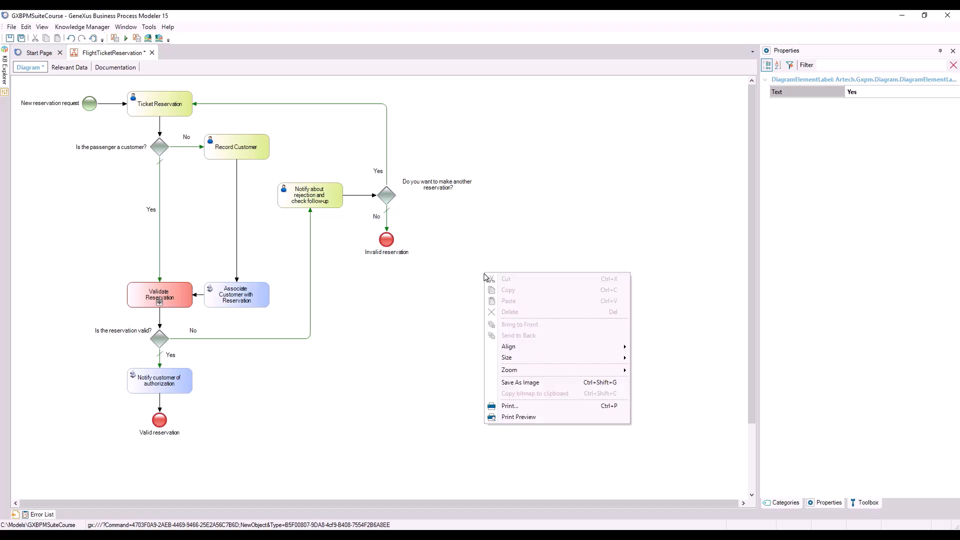
mouse_move(551, 375)
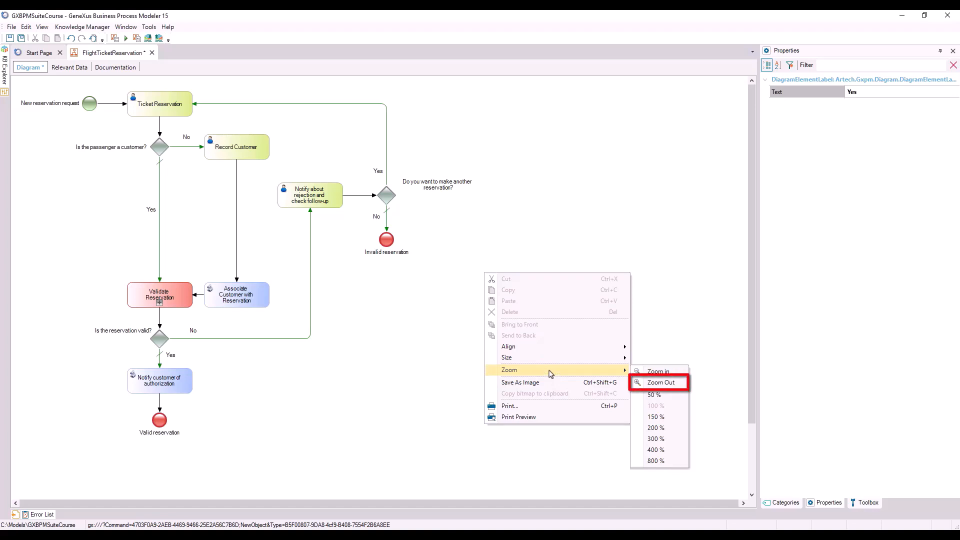
left_click(547, 221)
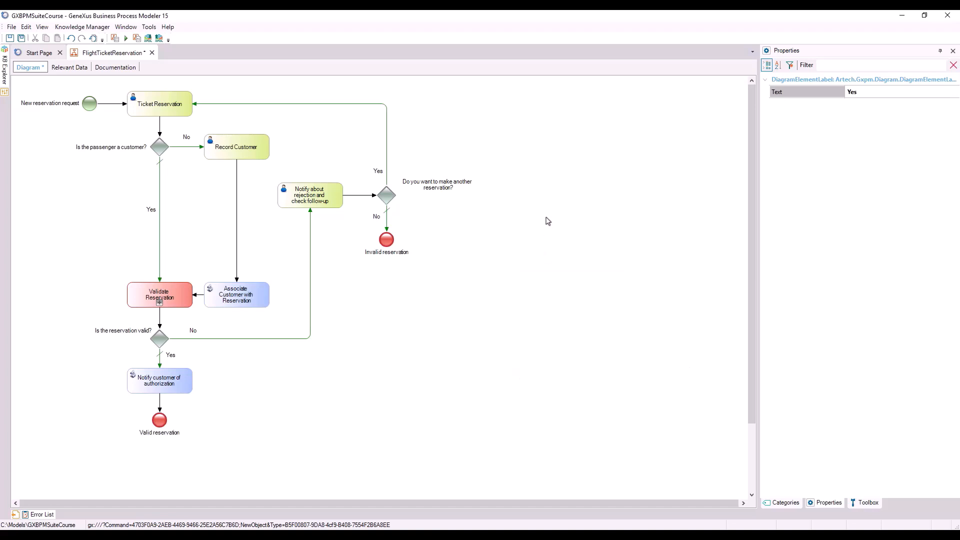